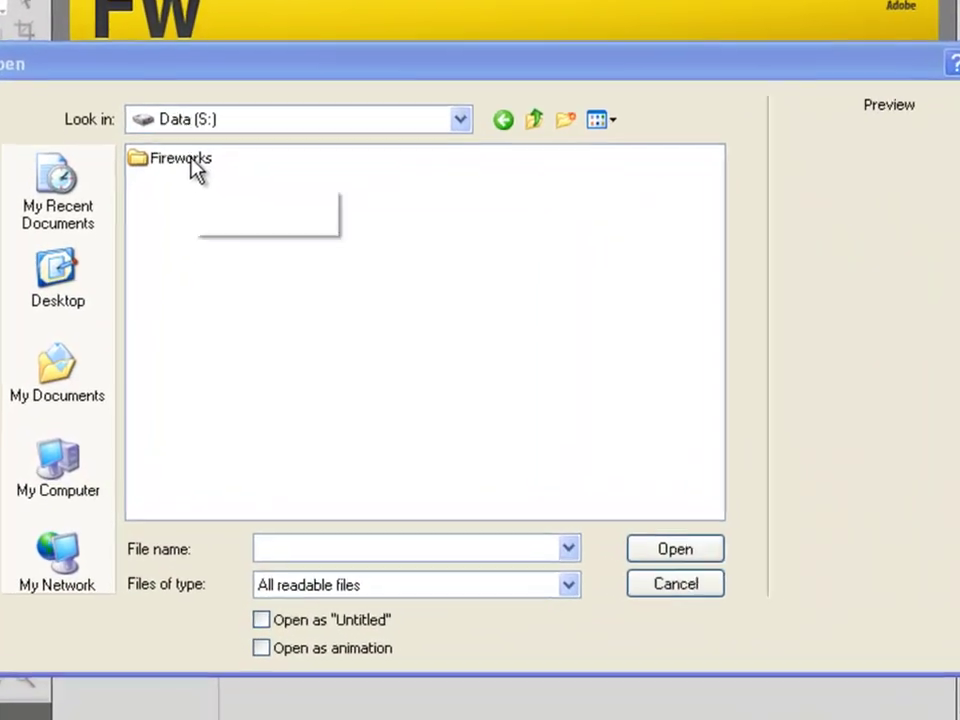
# Step: Open AutumnPhoto1.jpg from the Data (S:) > Fireworks > Text Tricks folder
pyautogui.doubleClick(190, 165)
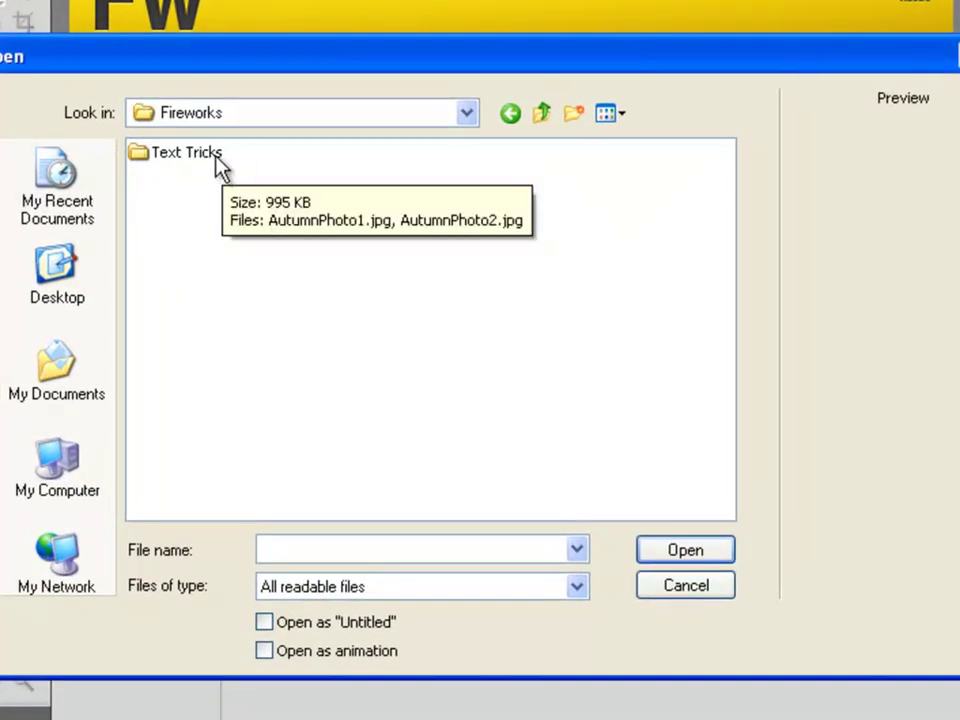
pyautogui.doubleClick(214, 158)
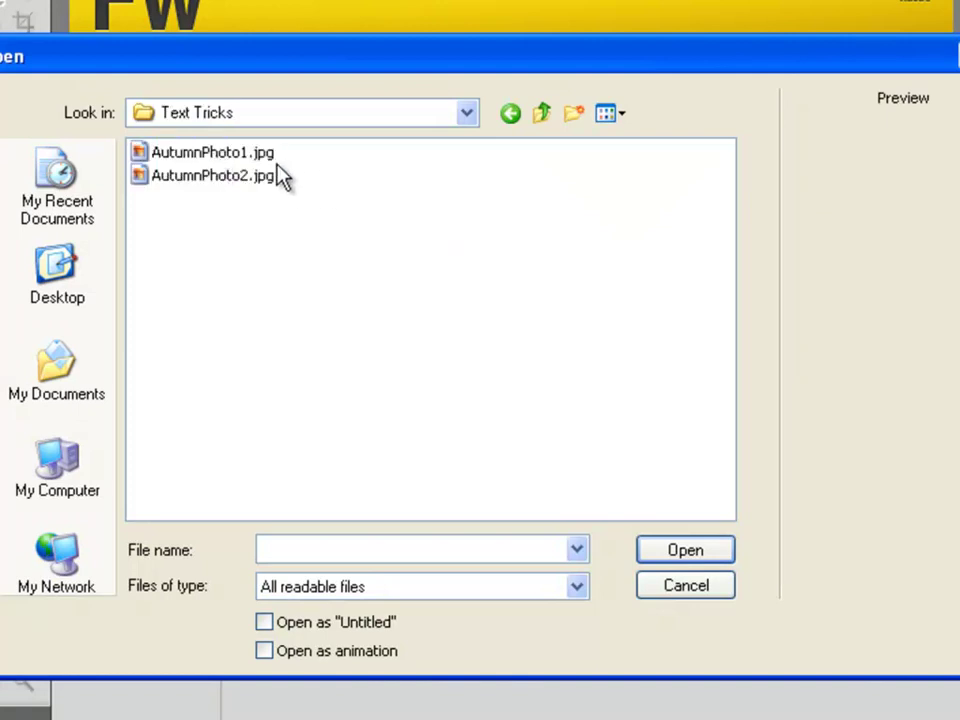
pyautogui.moveTo(252, 160)
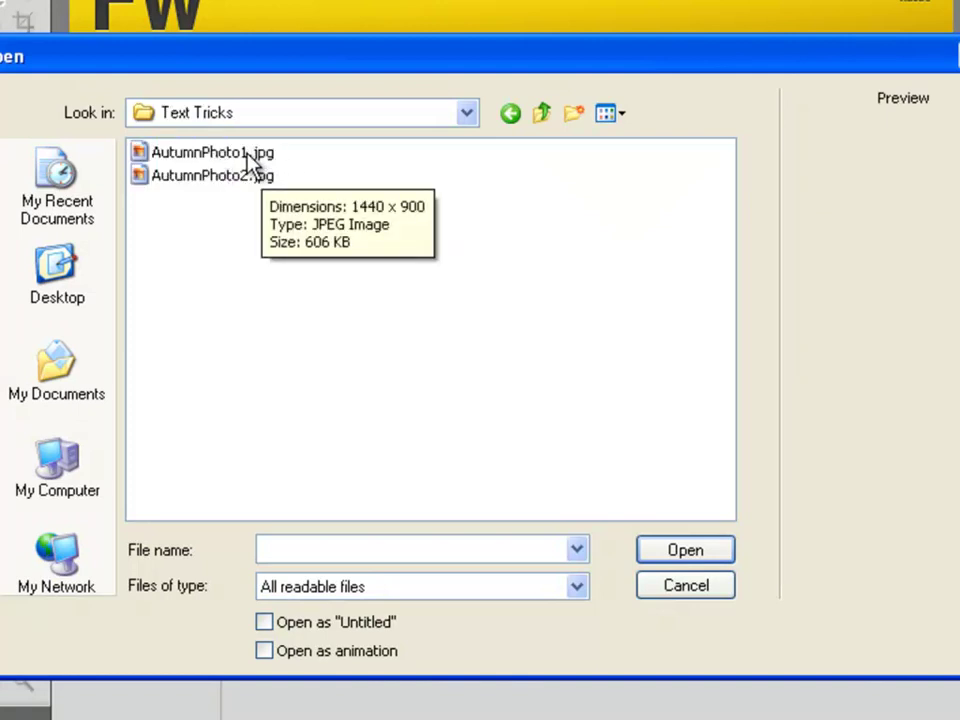
pyautogui.doubleClick(249, 162)
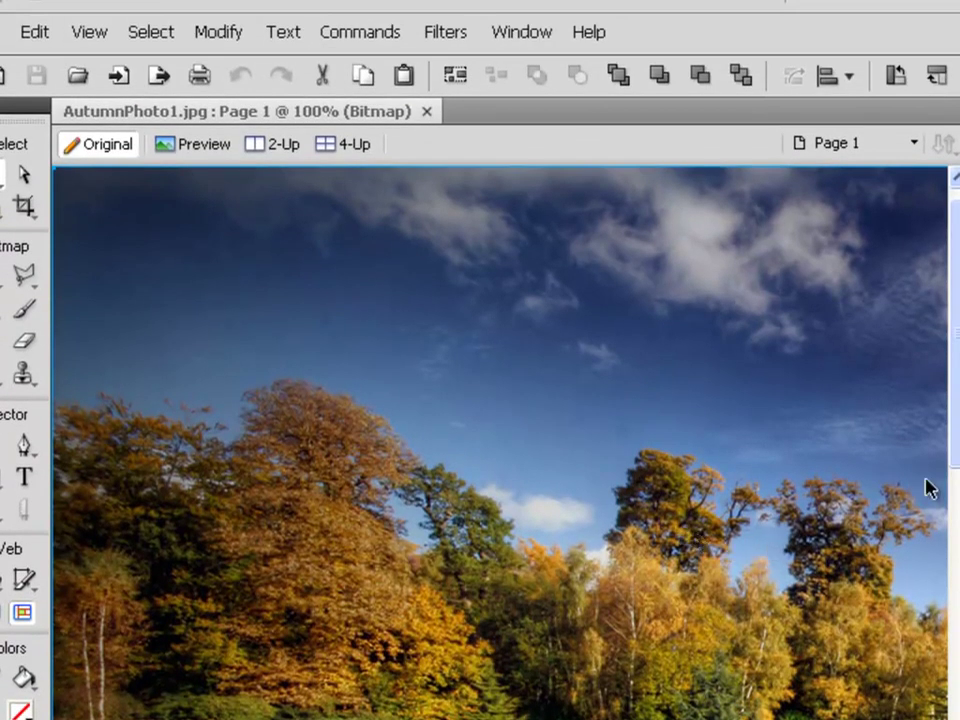
# Step: Resize the photo to 800 pixels wide (800 × 500) with proportions constrained
pyautogui.click(212, 38)
pyautogui.moveTo(240, 63)
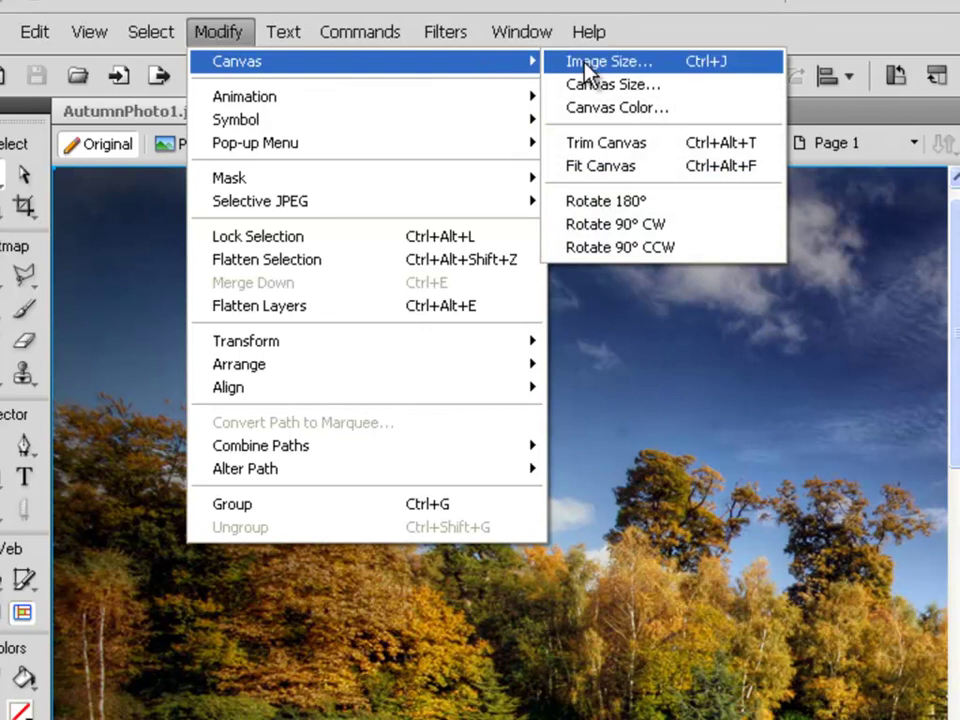
pyautogui.click(588, 64)
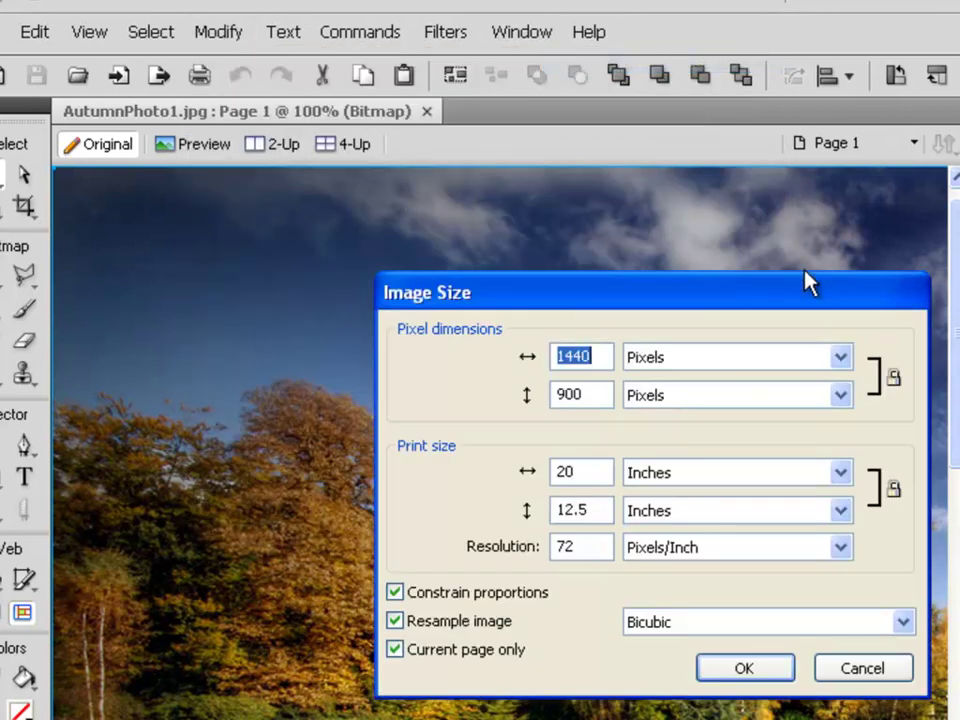
pyautogui.write('800')
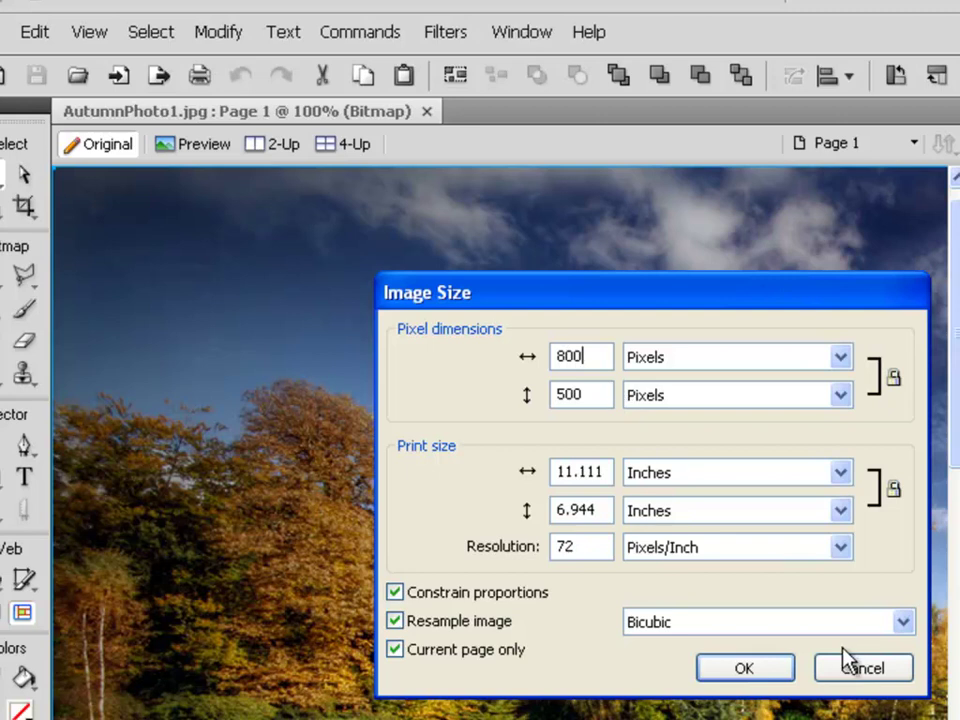
pyautogui.click(710, 672)
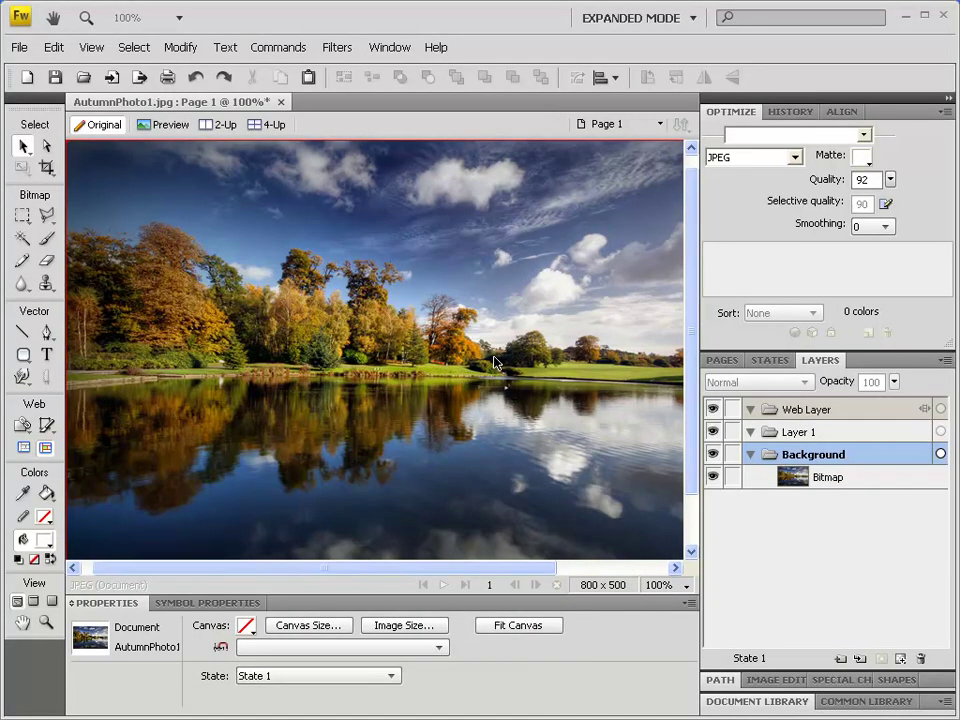
# Step: Set up the Text tool with the Stencil Std font at size 96
pyautogui.click(47, 357)
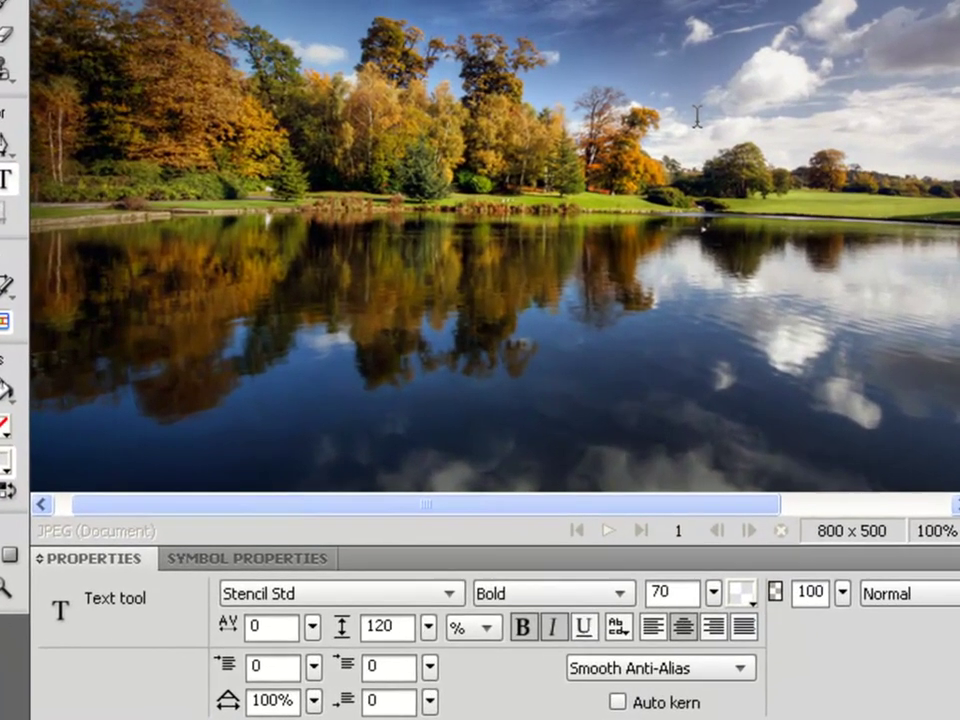
pyautogui.click(449, 600)
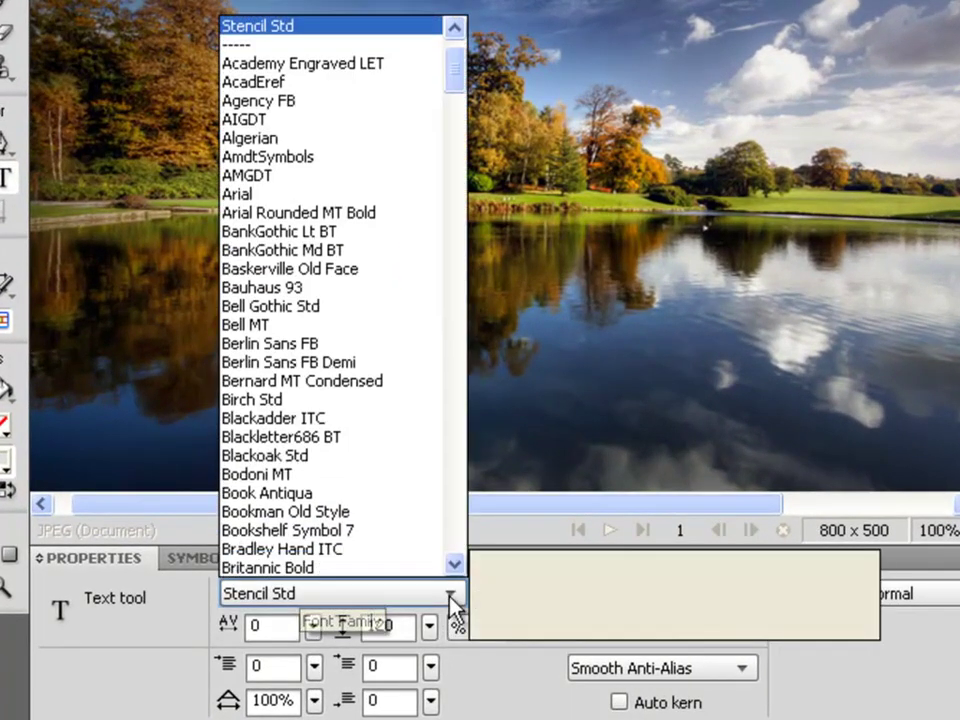
pyautogui.moveTo(461, 78); pyautogui.dragTo(466, 437)
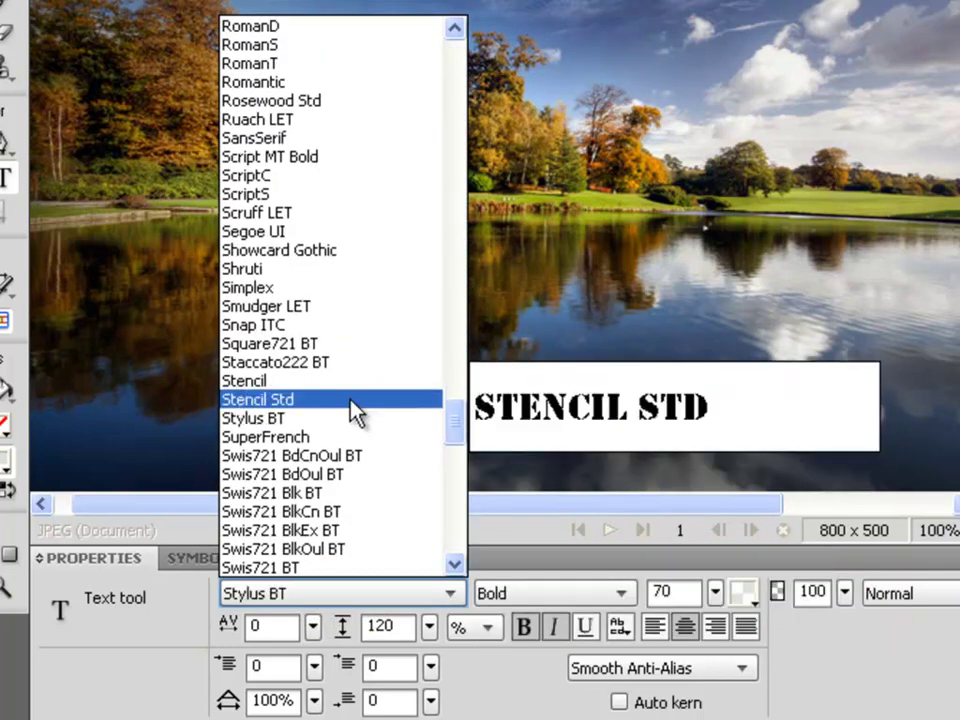
pyautogui.click(352, 402)
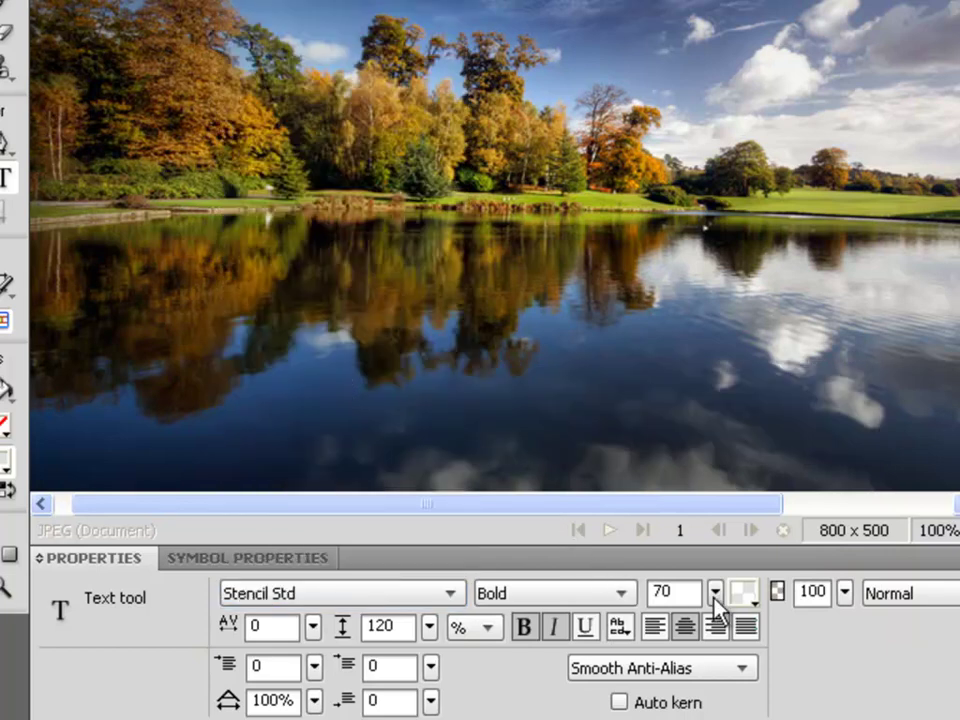
pyautogui.moveTo(721, 598); pyautogui.dragTo(724, 561)
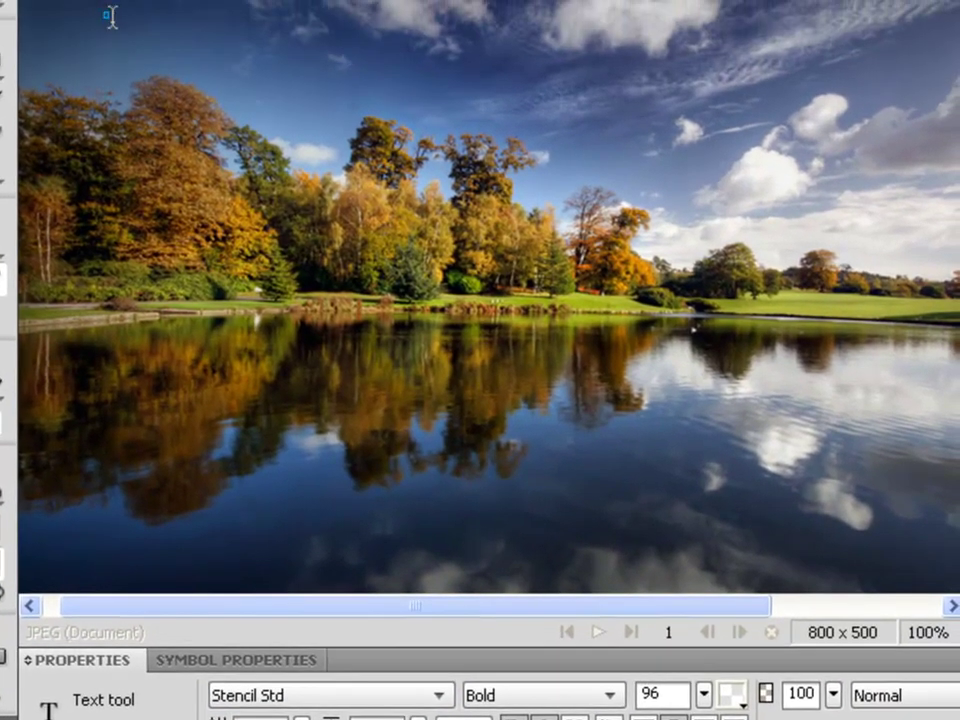
# Step: Draw a text frame at the photo's top-left and reduce the font size to about 48
pyautogui.moveTo(105, 3); pyautogui.dragTo(315, 152)
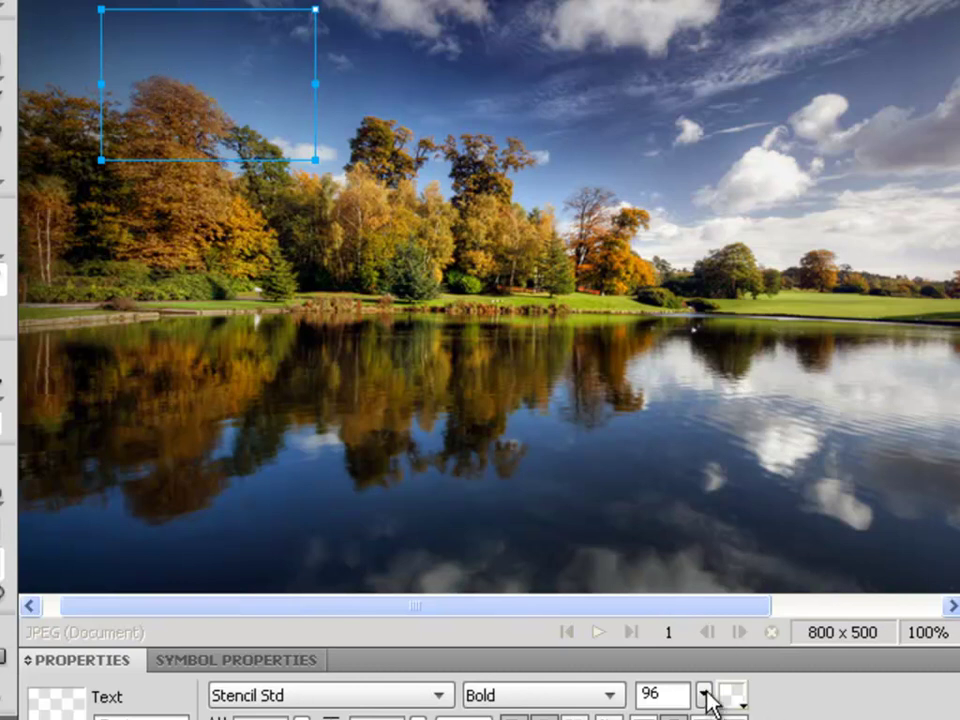
pyautogui.moveTo(706, 700); pyautogui.dragTo(710, 719)
pyautogui.moveTo(710, 662)
pyautogui.mouseDown()
pyautogui.moveTo(712, 630)
pyautogui.moveTo(711, 639)
pyautogui.mouseUp()
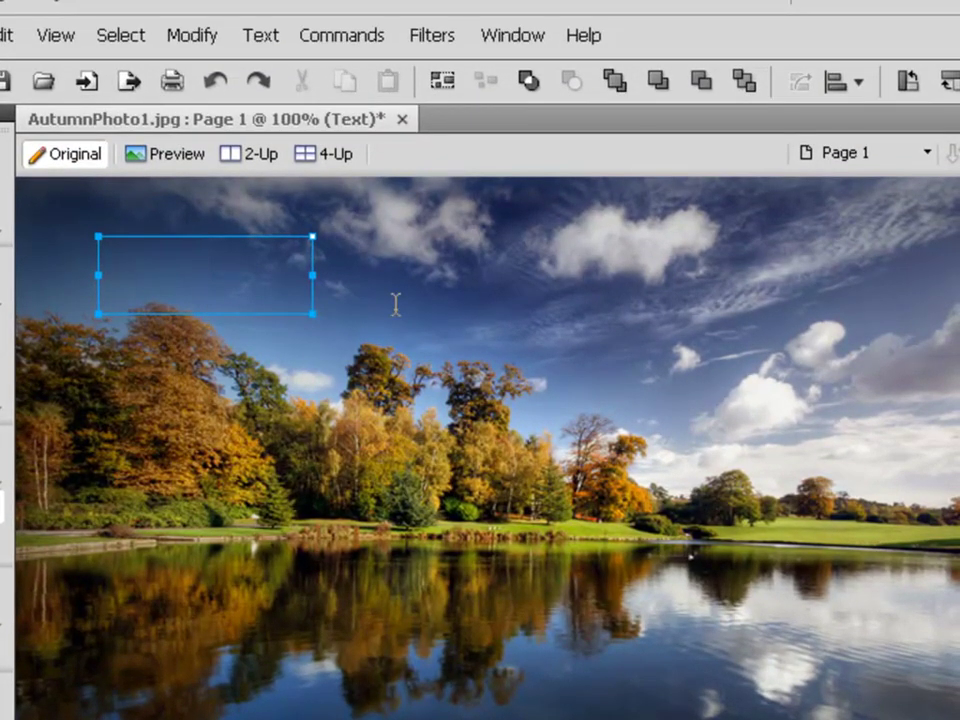
# Step: Make the text fill black and type AUTUMN COLOR into the text box
pyautogui.press('BackSpace')
pyautogui.press('BackSpace')
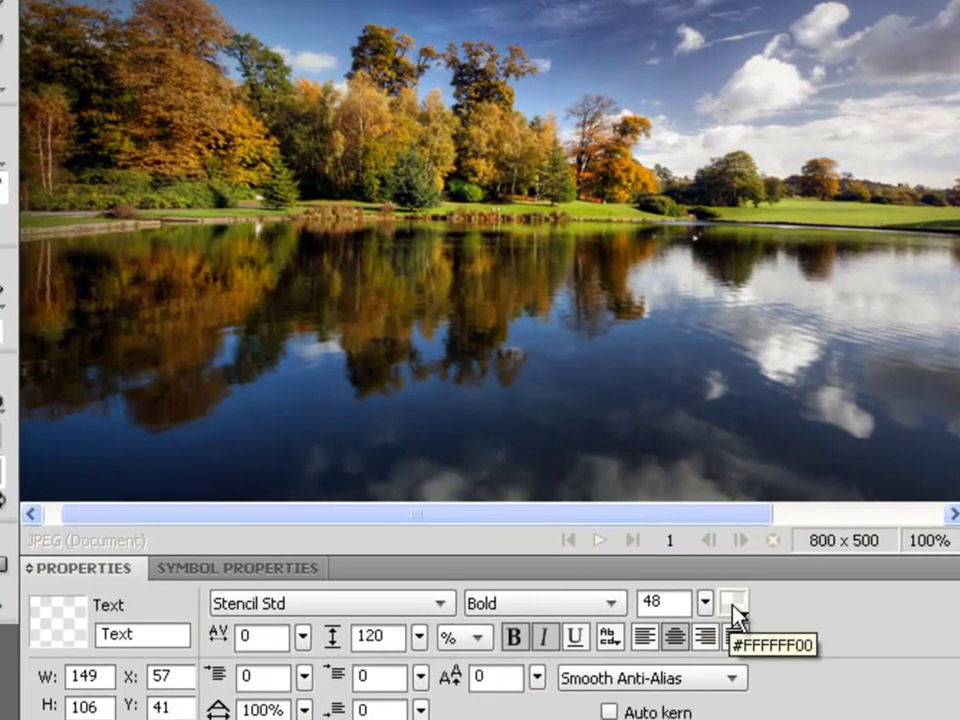
pyautogui.click(735, 606)
pyautogui.click(408, 336)
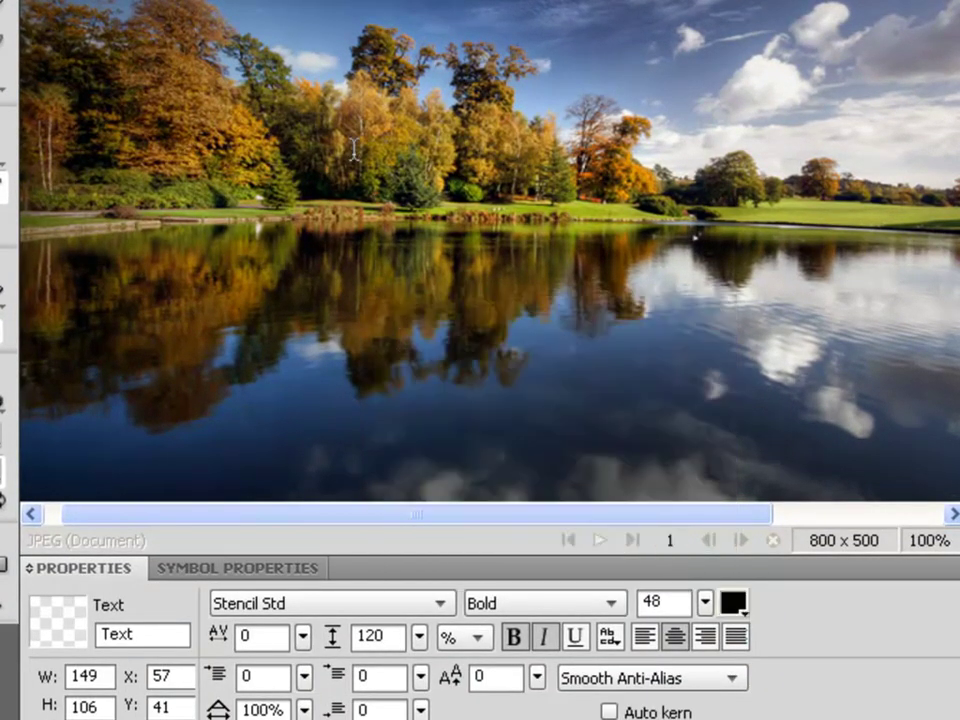
pyautogui.write('A')
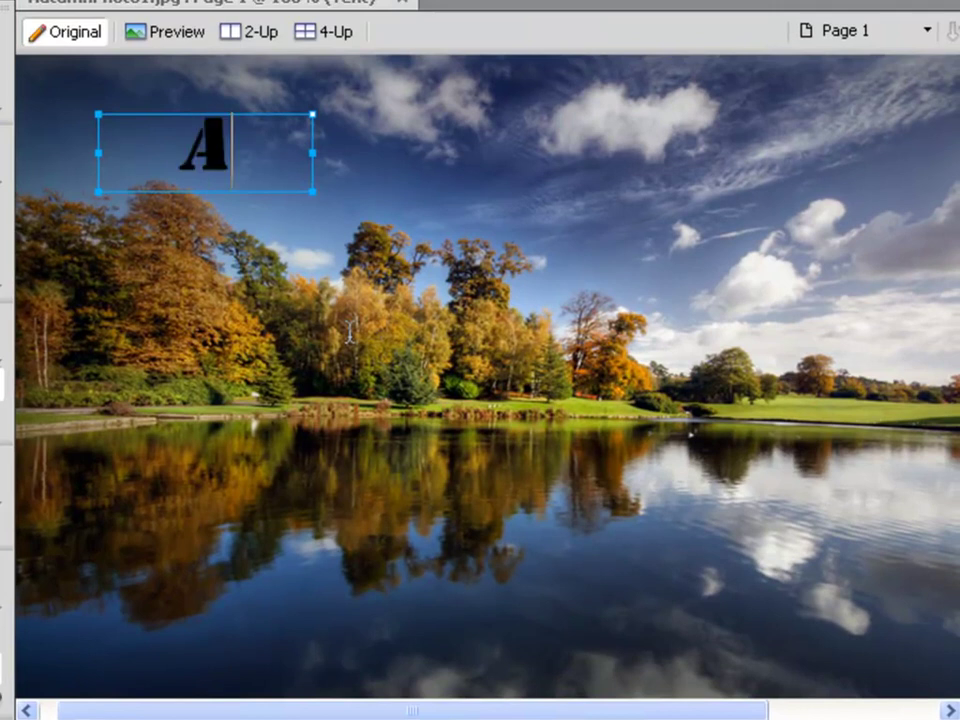
pyautogui.write('UTUM')
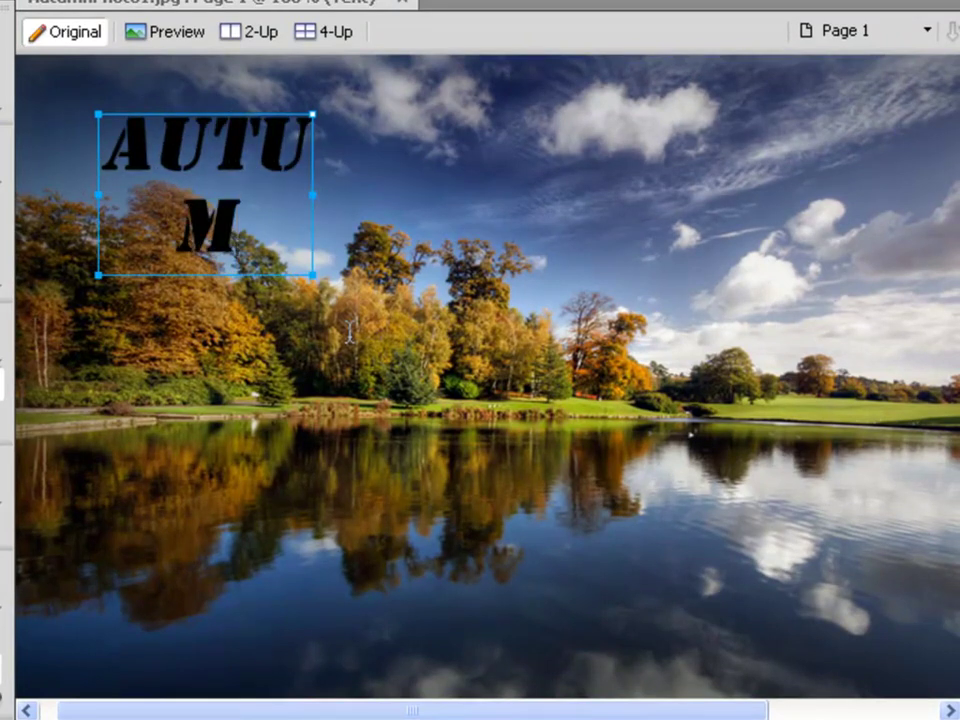
pyautogui.write('N COLOR')
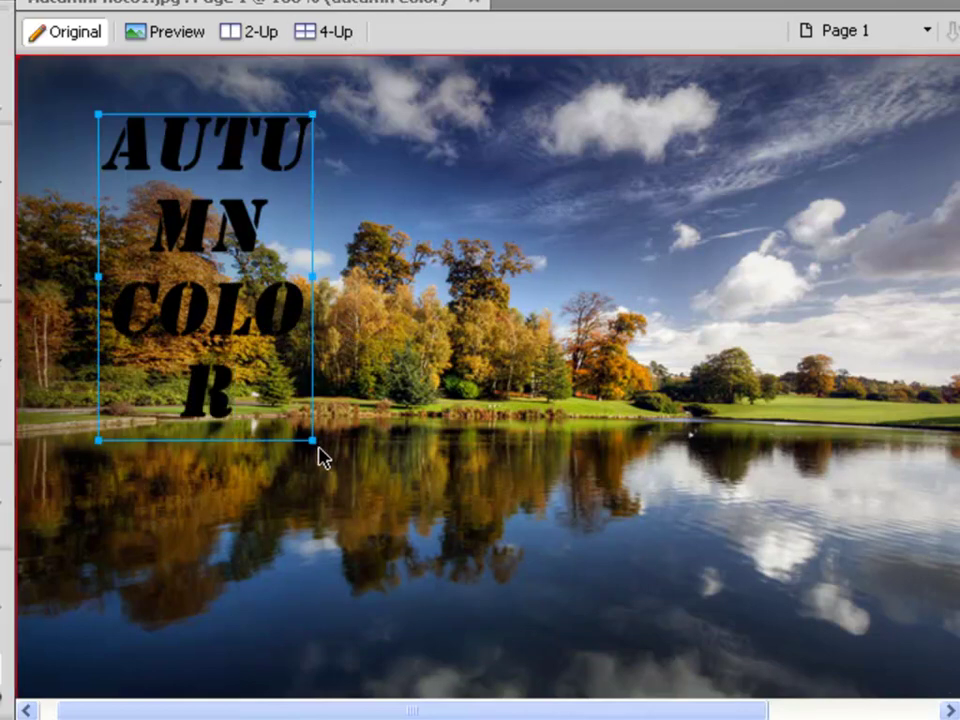
pyautogui.moveTo(321, 456)
pyautogui.mouseDown()
pyautogui.moveTo(369, 467)
pyautogui.moveTo(329, 447)
pyautogui.mouseUp()
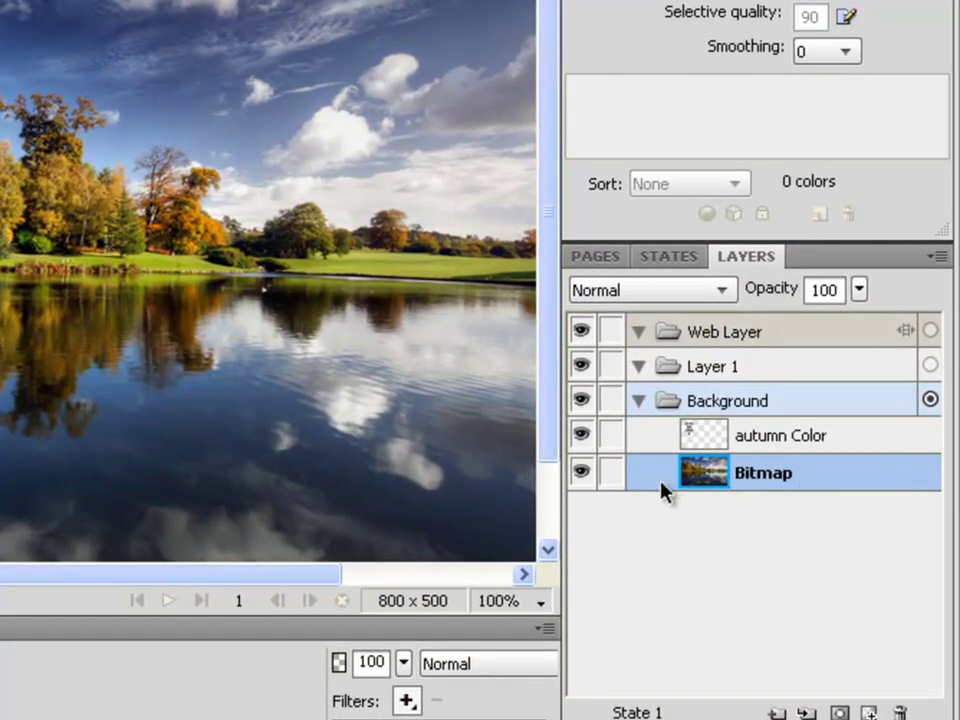
# Step: Lock the photo, widen the AUTUMN COLOR box to one line, and reposition it
pyautogui.click(612, 483)
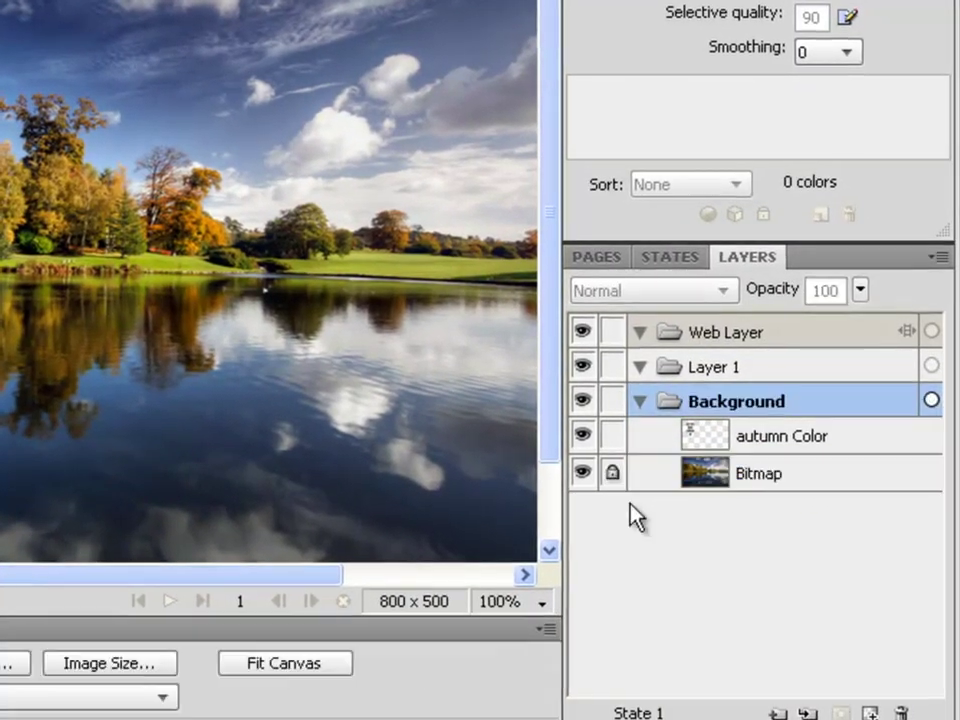
pyautogui.click(372, 557)
pyautogui.moveTo(398, 569); pyautogui.dragTo(911, 365)
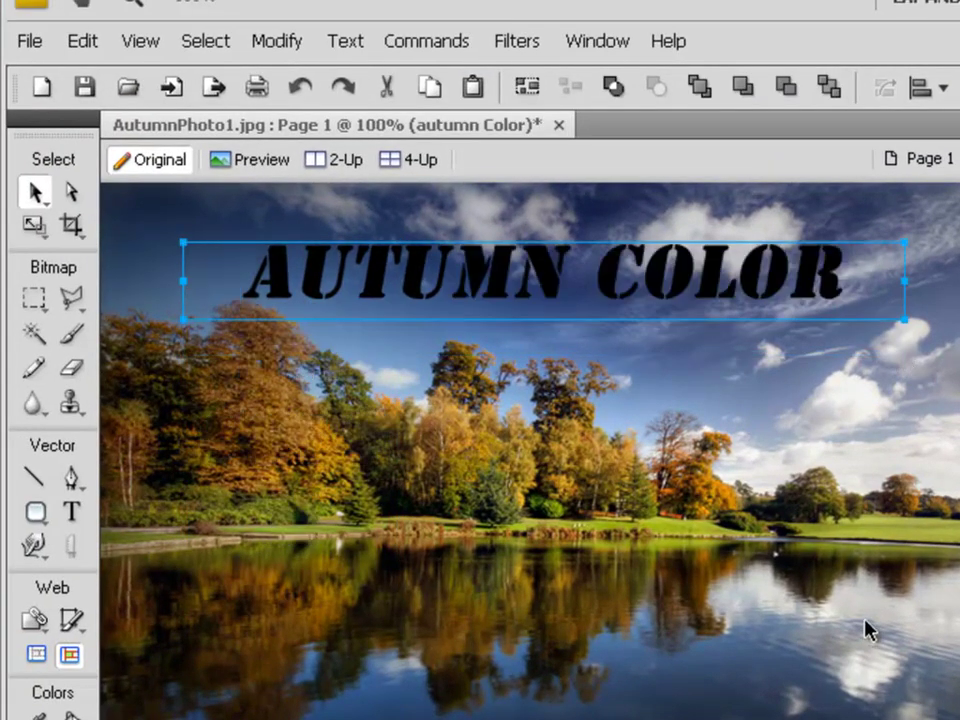
pyautogui.moveTo(643, 300); pyautogui.dragTo(547, 294)
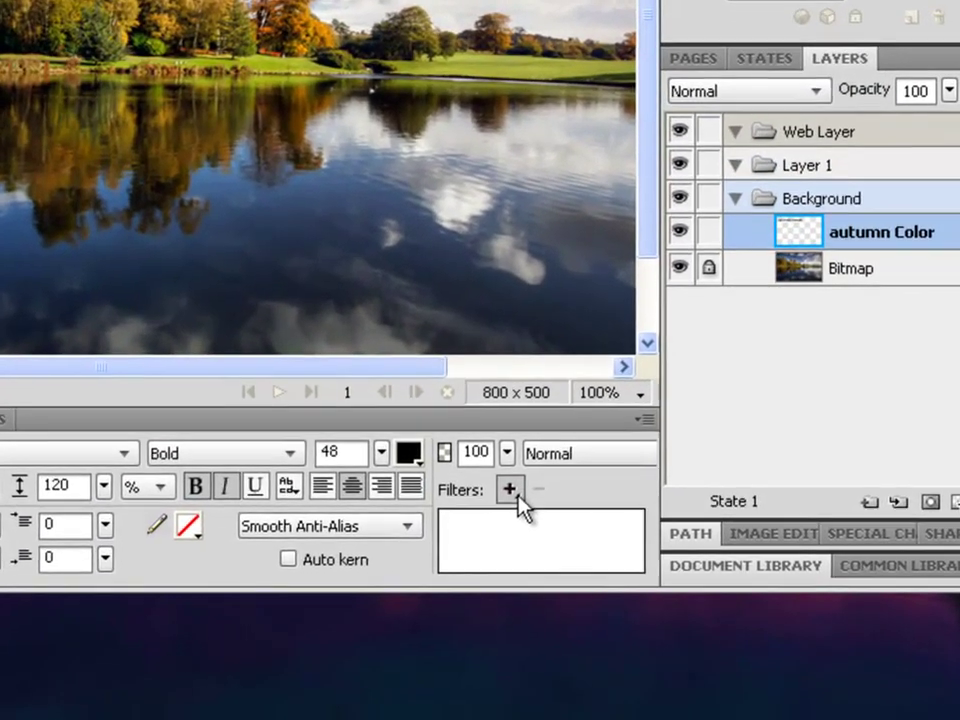
# Step: Add a Raised Emboss filter to the AUTUMN COLOR text and set its width to 5
pyautogui.click(598, 562)
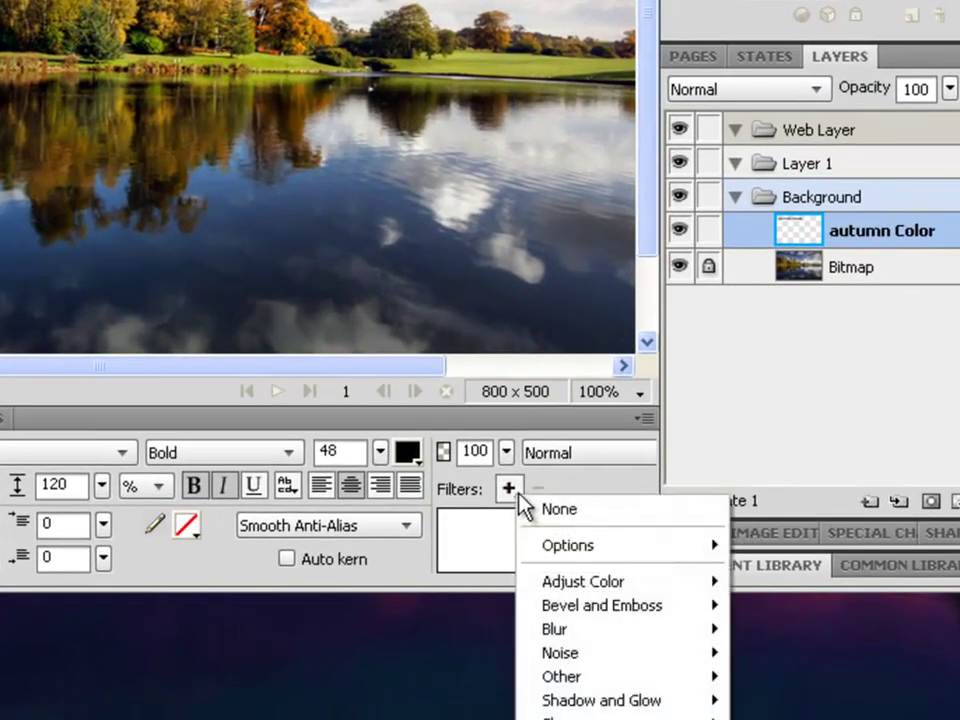
pyautogui.moveTo(624, 608)
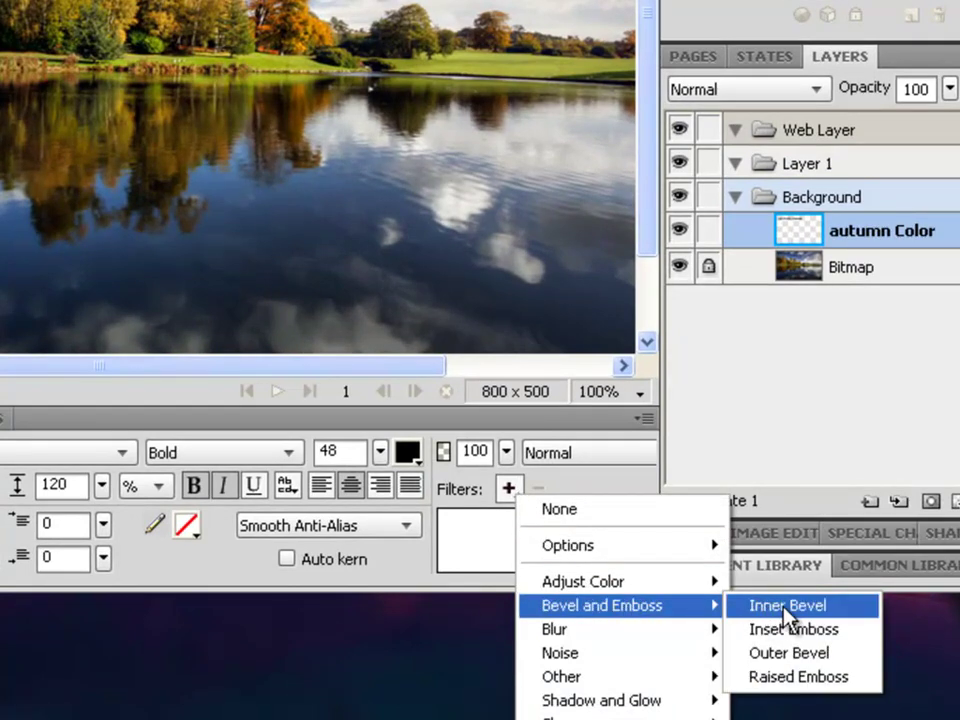
pyautogui.click(826, 680)
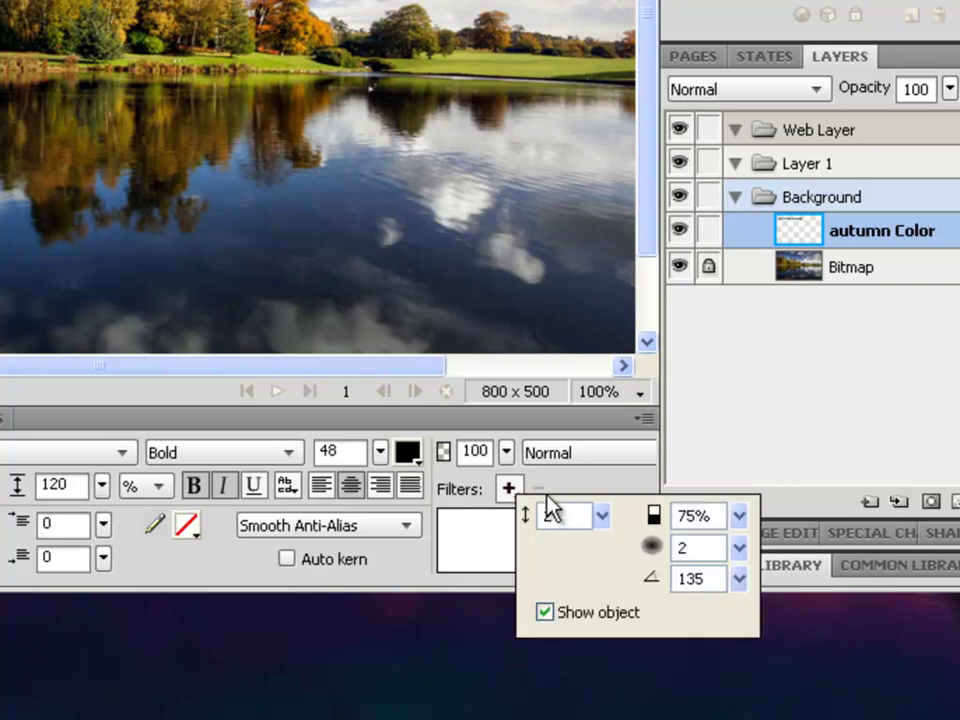
pyautogui.moveTo(603, 515); pyautogui.dragTo(603, 505)
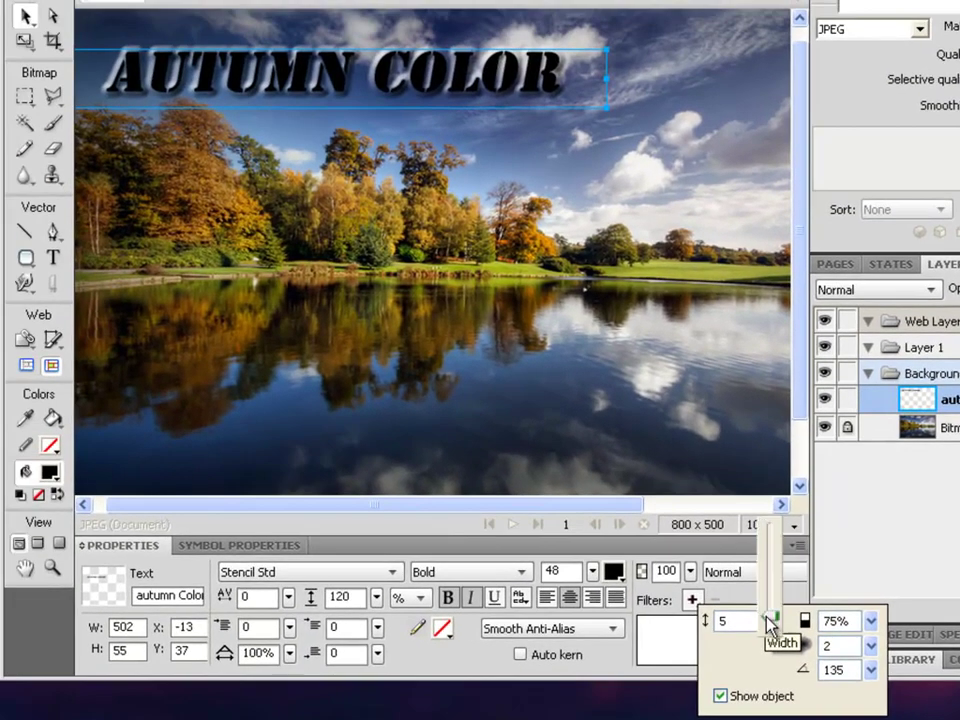
pyautogui.moveTo(770, 625); pyautogui.dragTo(771, 656)
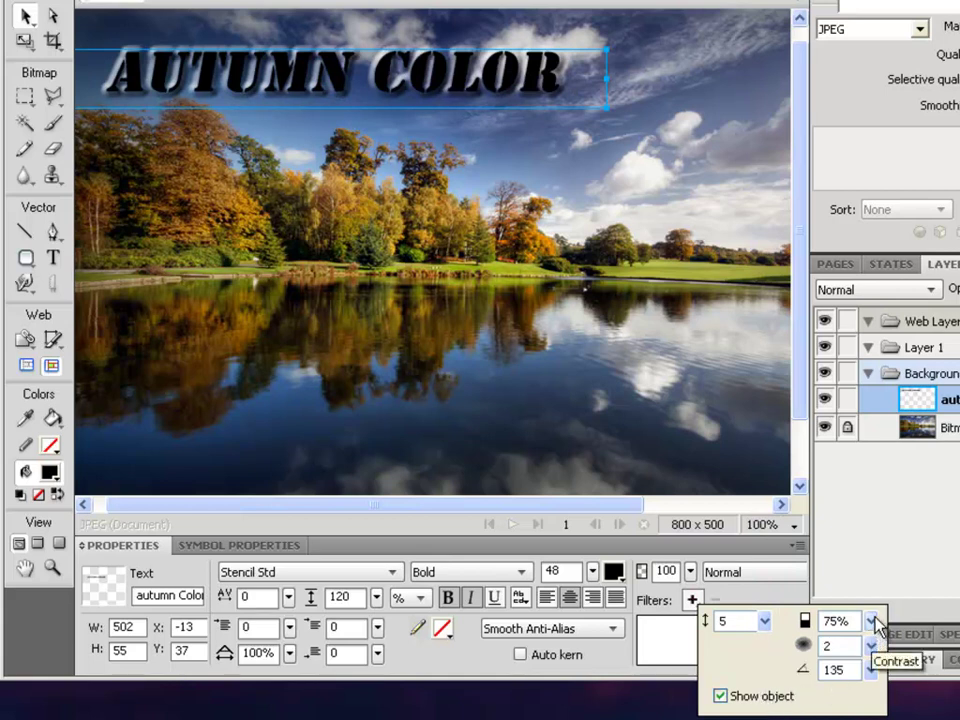
# Step: Set emboss contrast to 100%, softness 3, angle 34, and hide the letters
pyautogui.moveTo(872, 622)
pyautogui.mouseDown()
pyautogui.moveTo(875, 592)
pyautogui.moveTo(879, 607)
pyautogui.mouseUp()
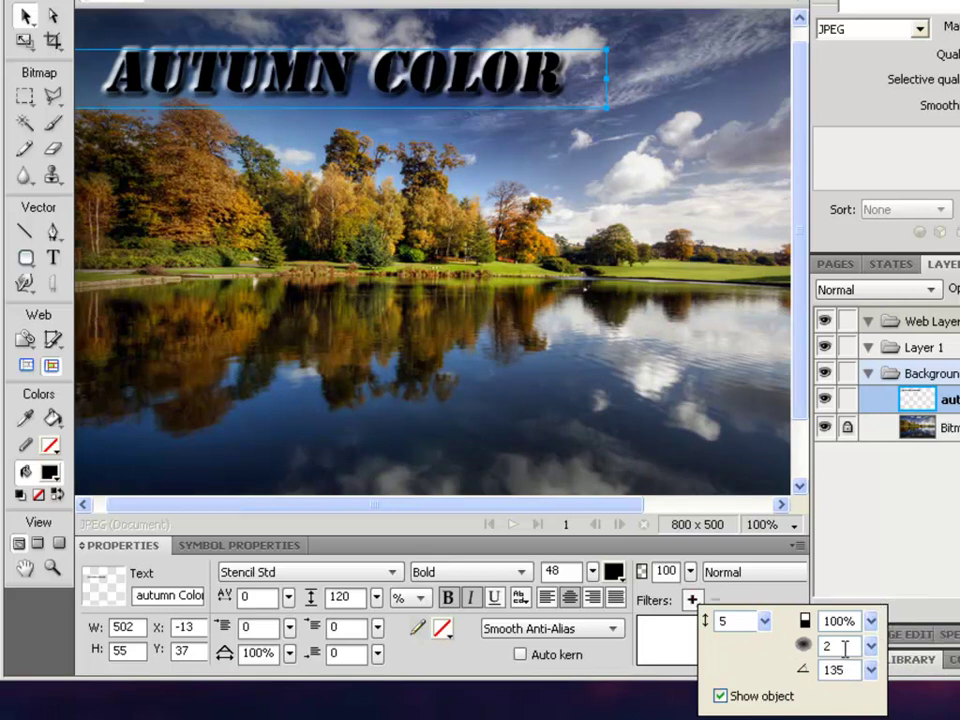
pyautogui.click(871, 646)
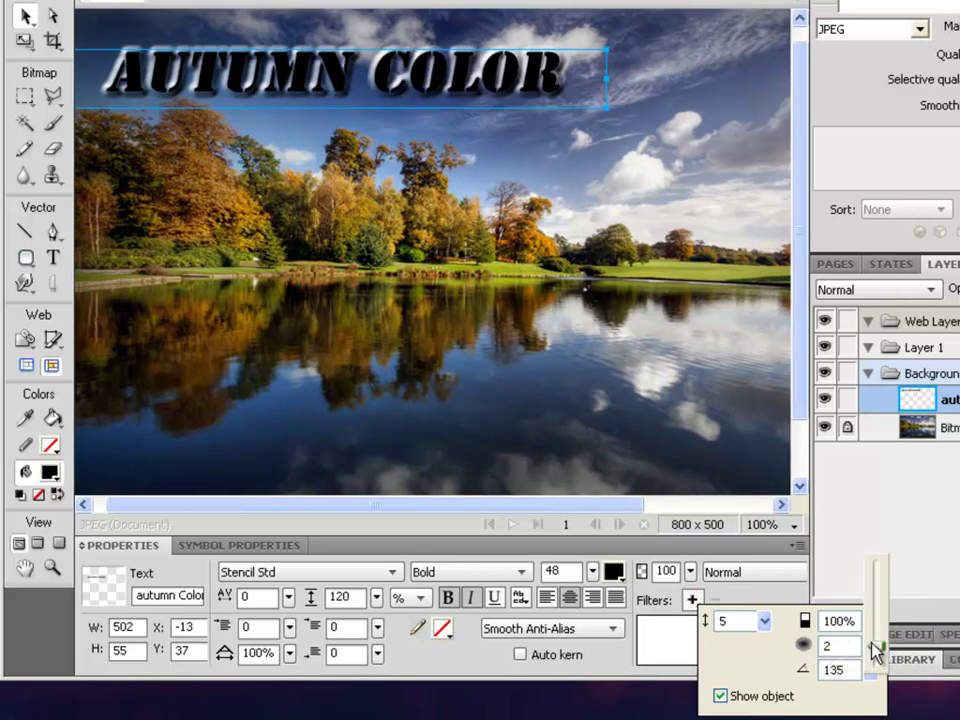
pyautogui.moveTo(876, 651); pyautogui.dragTo(876, 646)
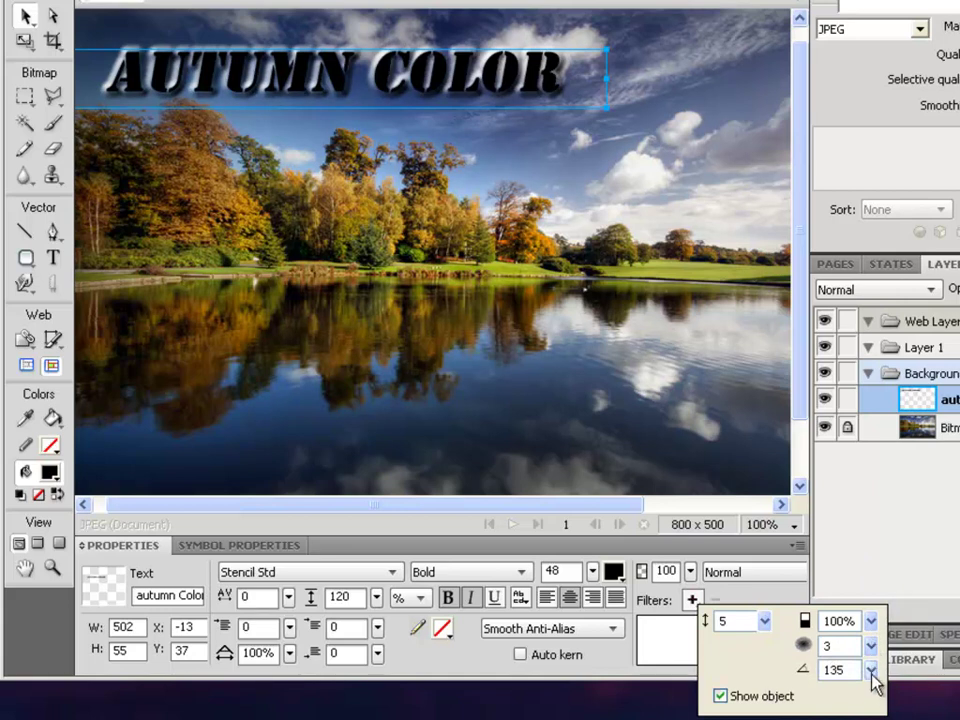
pyautogui.click(872, 670)
pyautogui.moveTo(872, 674); pyautogui.dragTo(866, 706)
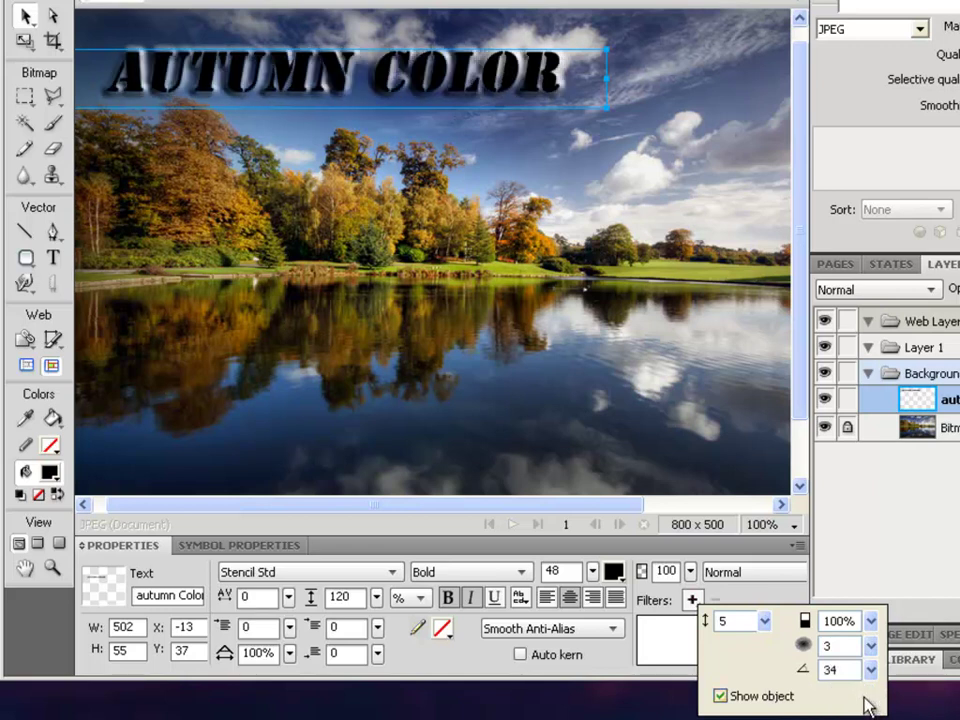
pyautogui.click(720, 697)
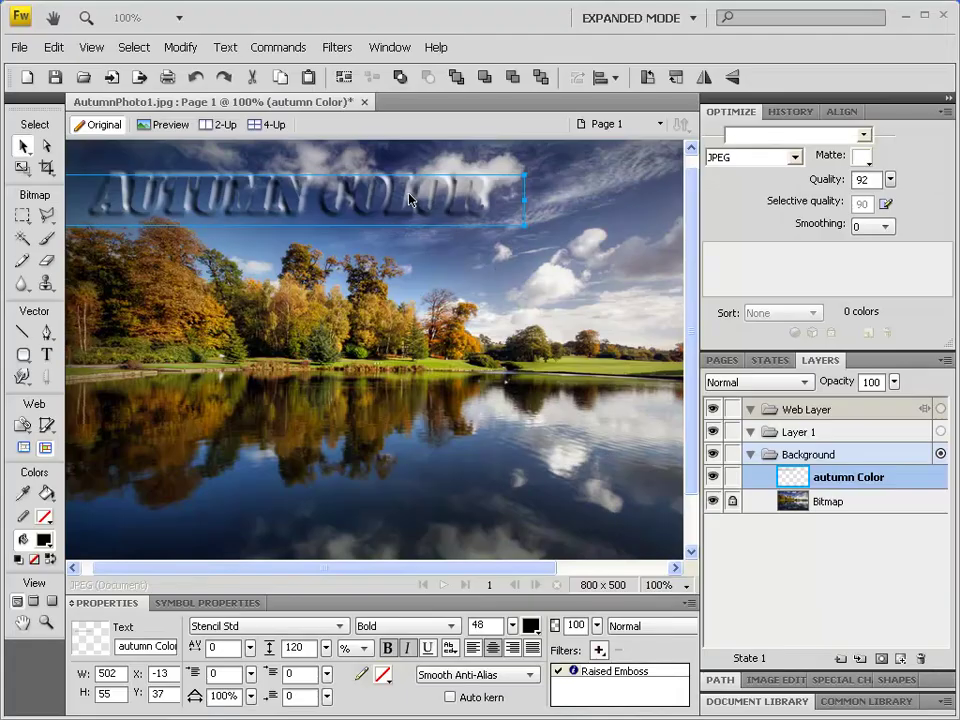
# Step: Move the embossed text down over the treeline and reopen the Raised Emboss settings
pyautogui.moveTo(409, 198); pyautogui.dragTo(397, 328)
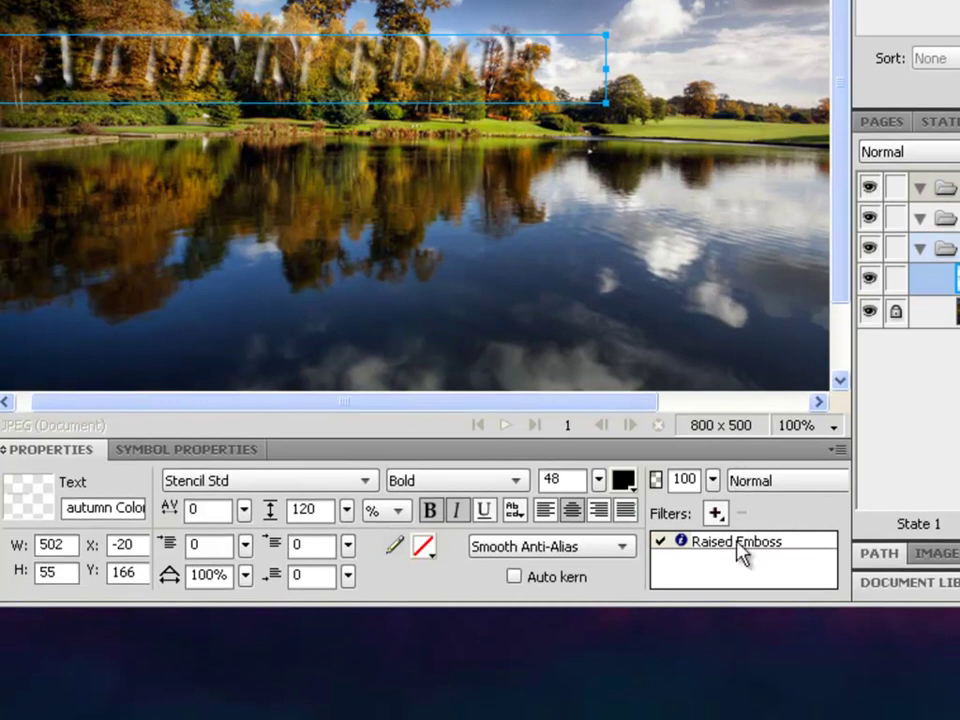
pyautogui.click(744, 546)
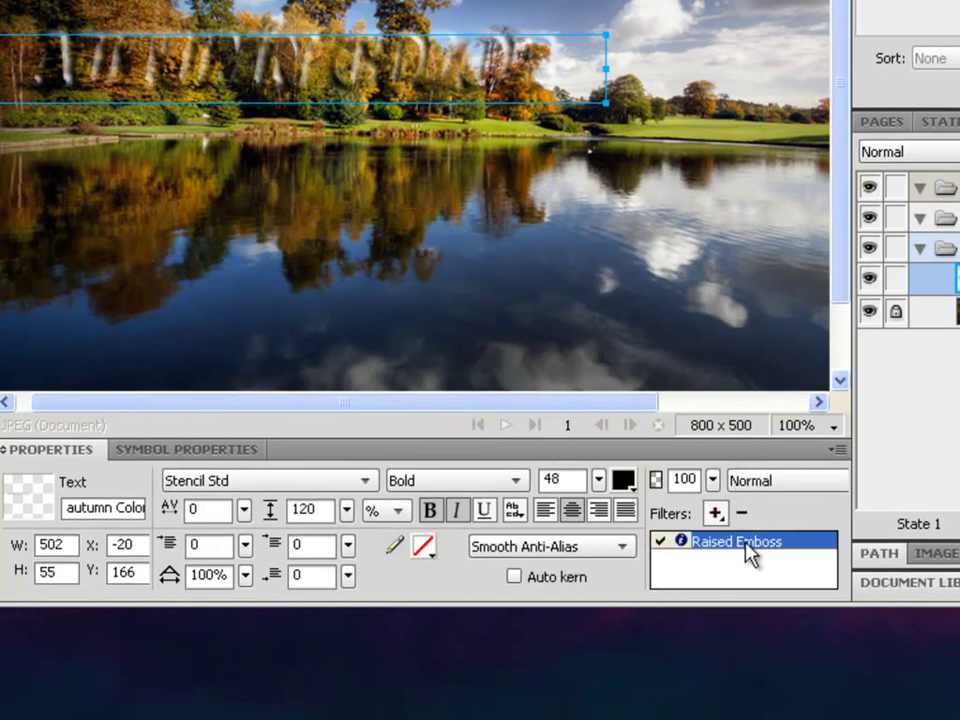
pyautogui.doubleClick(746, 543)
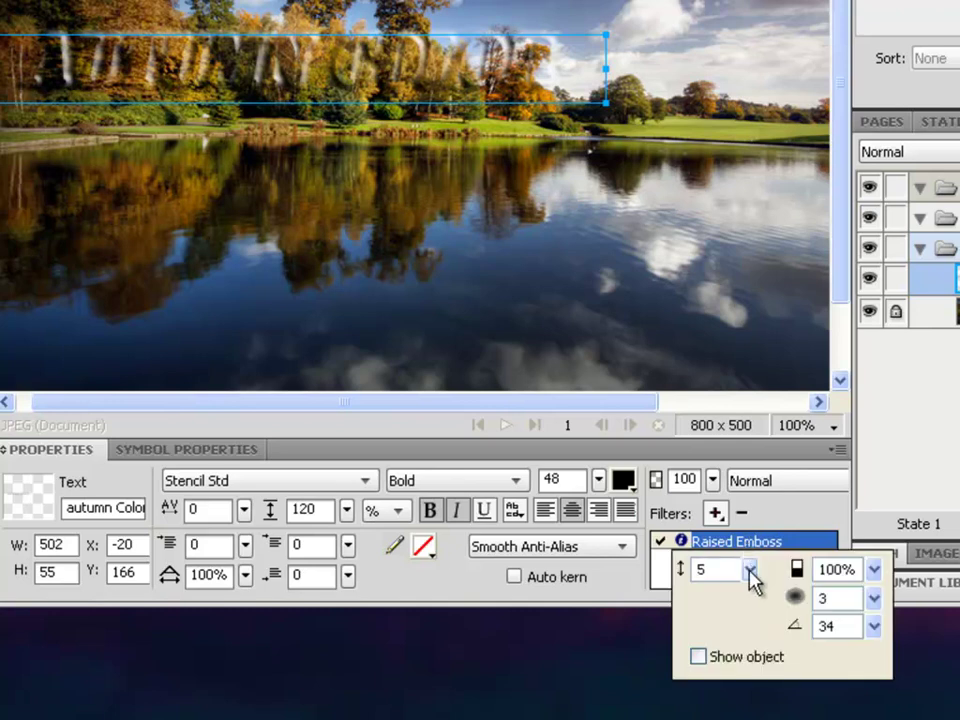